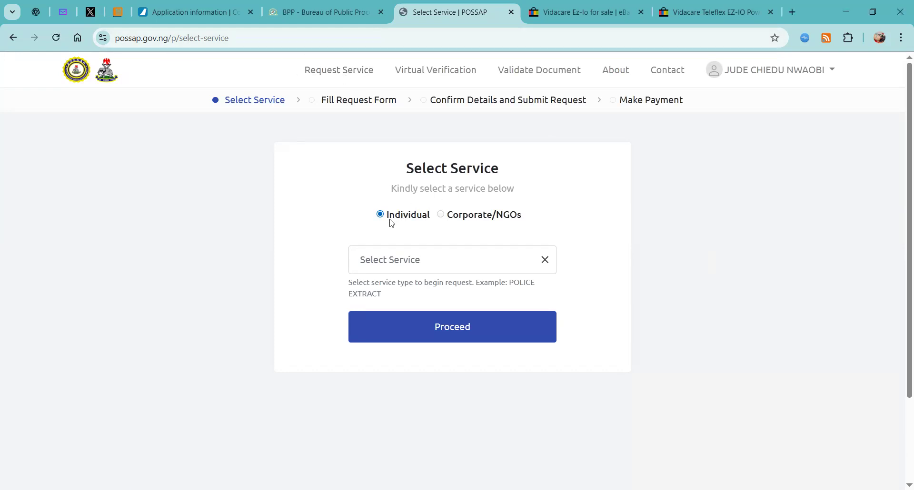
- Choose TINTED GLASS PERMIT as the individual service to request and proceed with it
{"action": "left_click", "coordinate": [425, 272]}
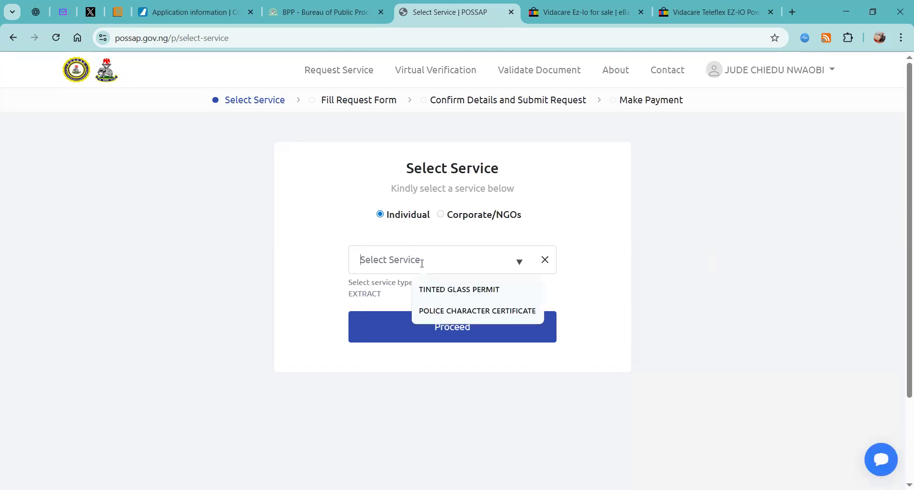
{"action": "left_click", "coordinate": [449, 289]}
{"action": "left_click", "coordinate": [452, 326]}
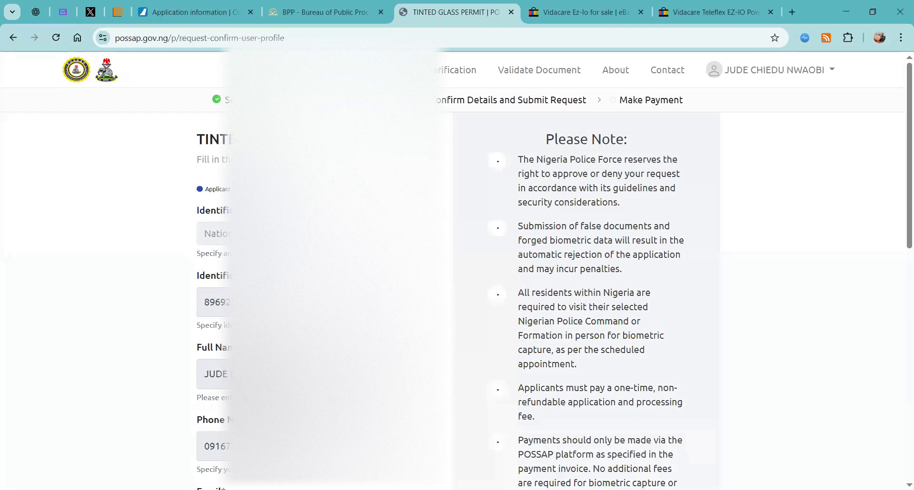
- Review the prefilled applicant information for the tinted glass permit and proceed to the request form
{"action": "scroll", "coordinate": [361, 249], "scroll_direction": "down", "scroll_amount": 3}
{"action": "scroll", "coordinate": [552, 271], "scroll_direction": "down", "scroll_amount": 9}
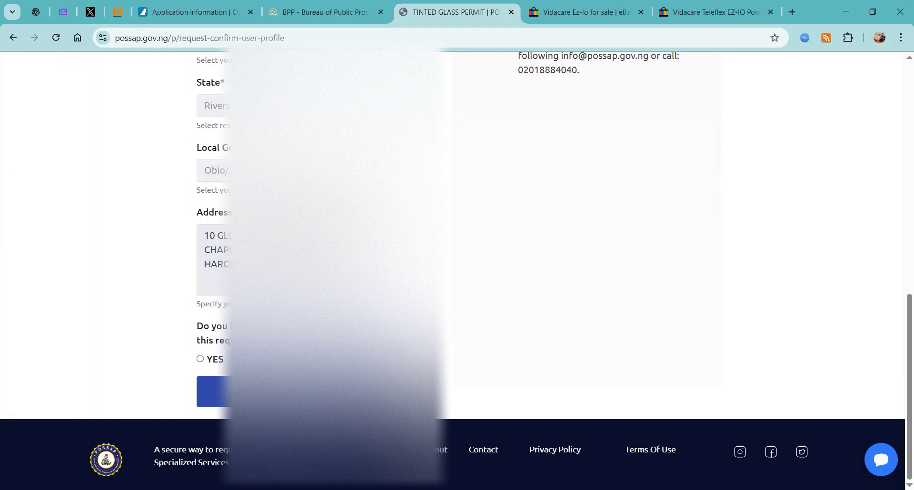
{"action": "left_click", "coordinate": [214, 392]}
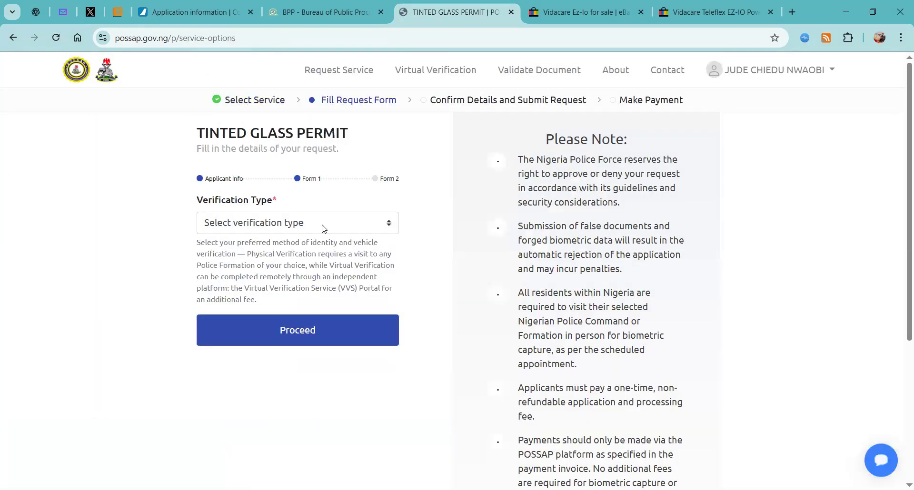
- Set the verification type to Physical Verification and proceed to the vehicle details form
{"action": "left_click", "coordinate": [323, 228]}
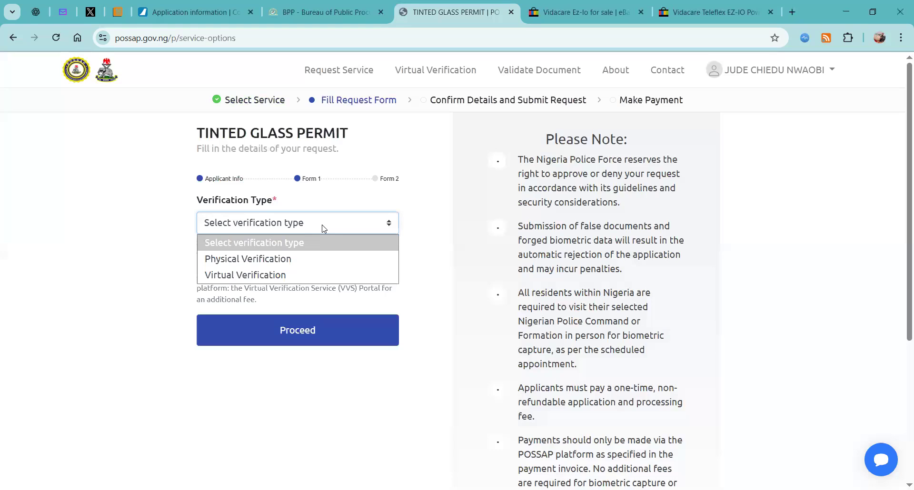
{"action": "left_click", "coordinate": [317, 257]}
{"action": "left_click", "coordinate": [303, 336]}
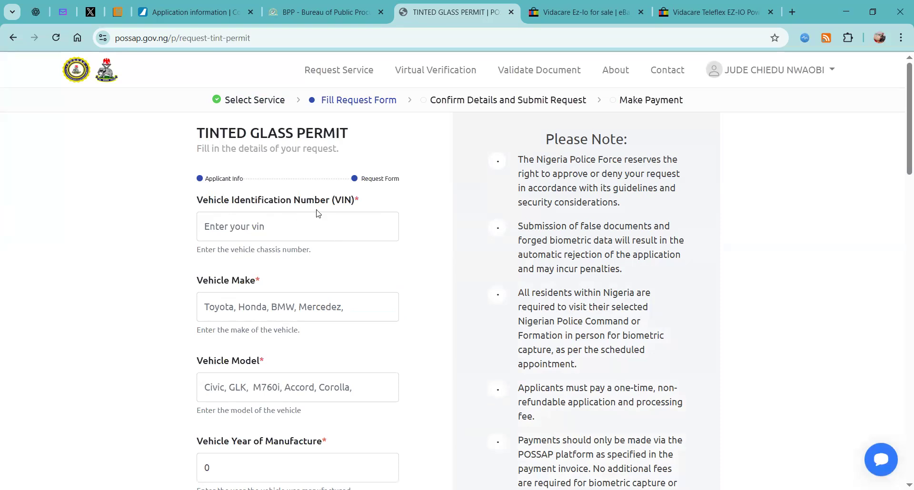
- Examine the required vehicle details, owner name, document uploads and licence issuance date fields of the request form
{"action": "scroll", "coordinate": [324, 236], "scroll_direction": "down", "scroll_amount": 2}
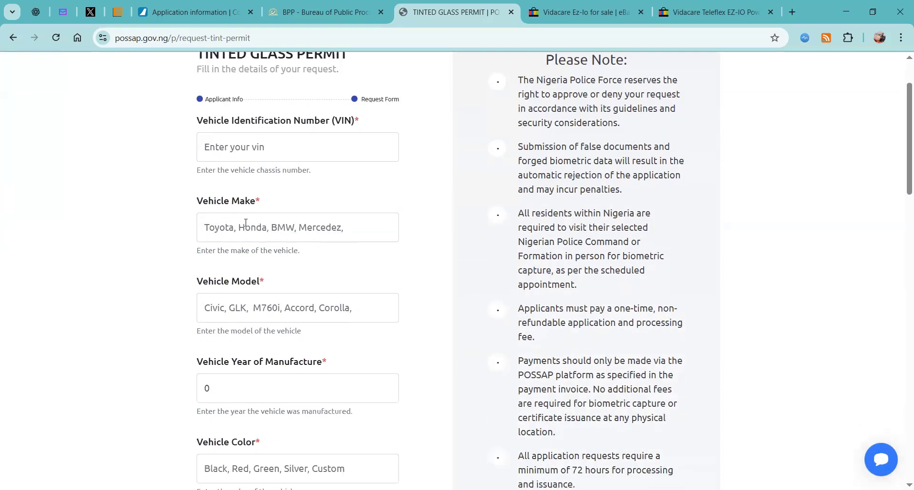
{"action": "scroll", "coordinate": [257, 282], "scroll_direction": "down", "scroll_amount": 2}
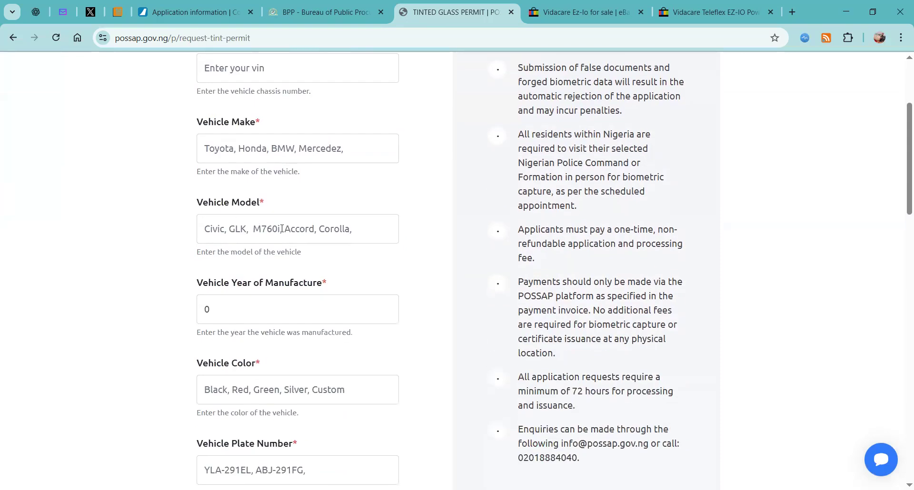
{"action": "scroll", "coordinate": [300, 290], "scroll_direction": "down", "scroll_amount": 2}
{"action": "scroll", "coordinate": [314, 236], "scroll_direction": "down", "scroll_amount": 2}
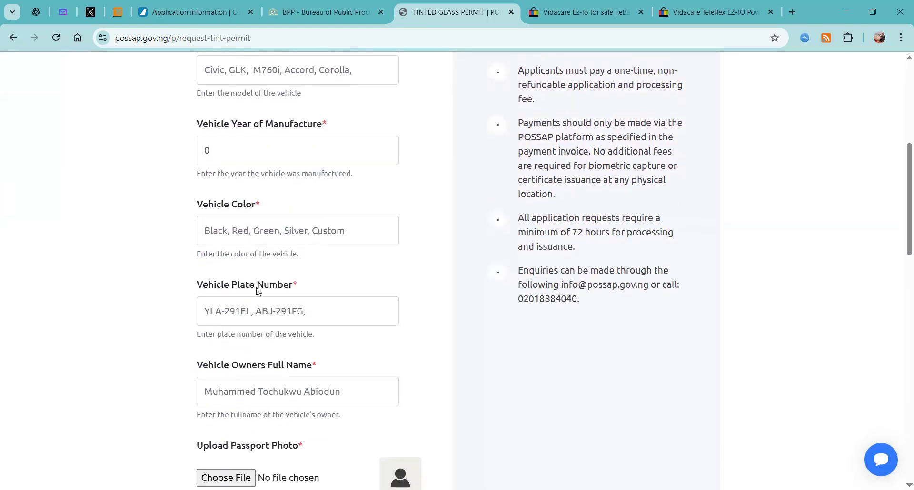
{"action": "scroll", "coordinate": [260, 292], "scroll_direction": "down", "scroll_amount": 4}
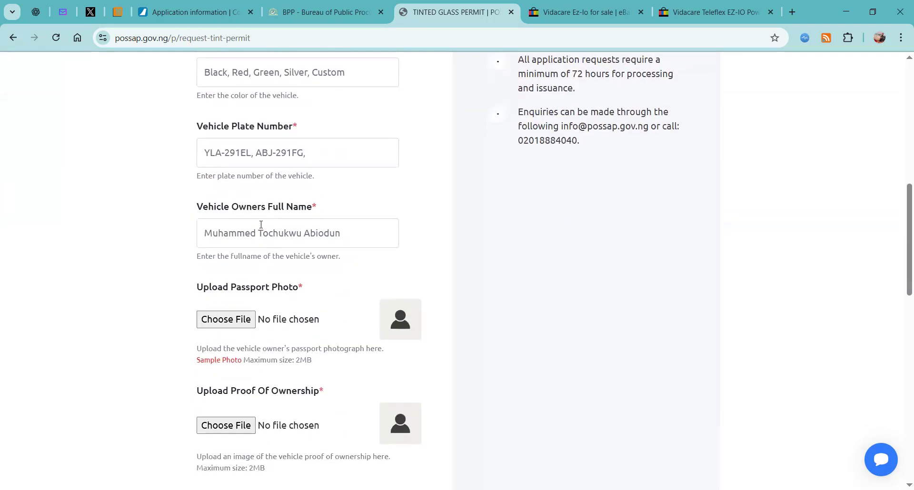
{"action": "scroll", "coordinate": [261, 224], "scroll_direction": "down", "scroll_amount": 2}
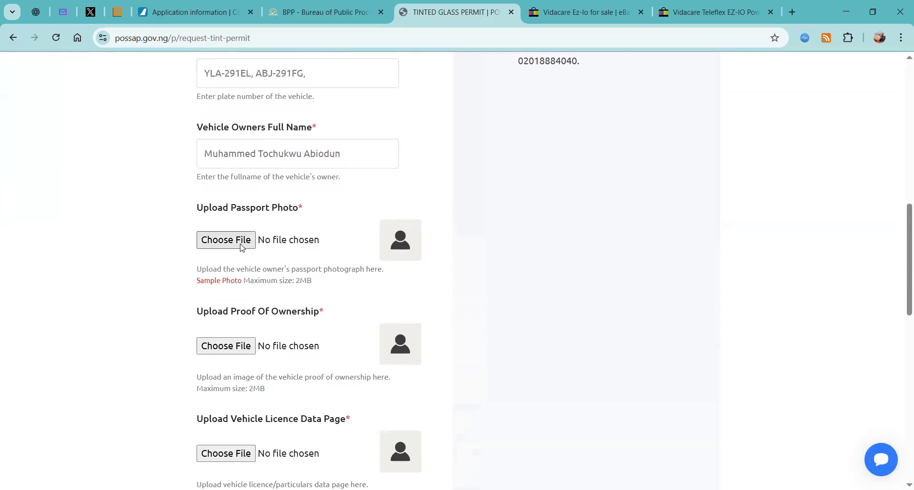
{"action": "scroll", "coordinate": [329, 276], "scroll_direction": "down", "scroll_amount": 2}
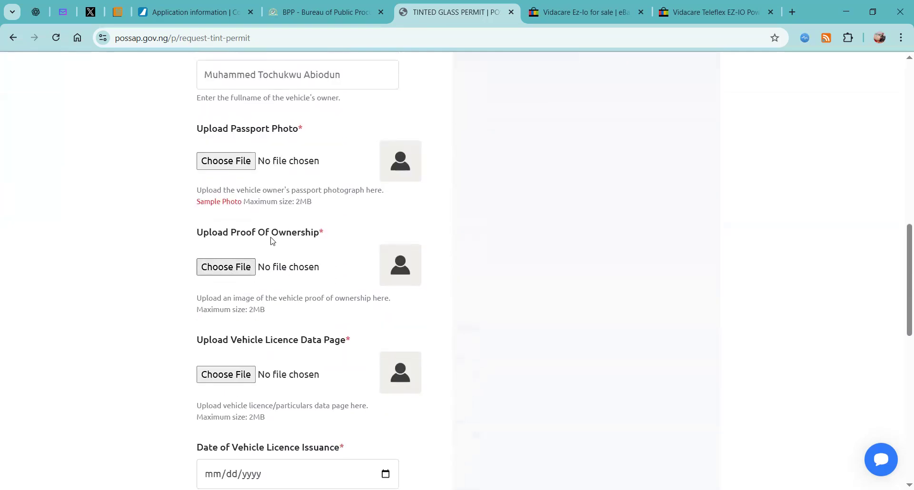
{"action": "scroll", "coordinate": [316, 252], "scroll_direction": "down", "scroll_amount": 4}
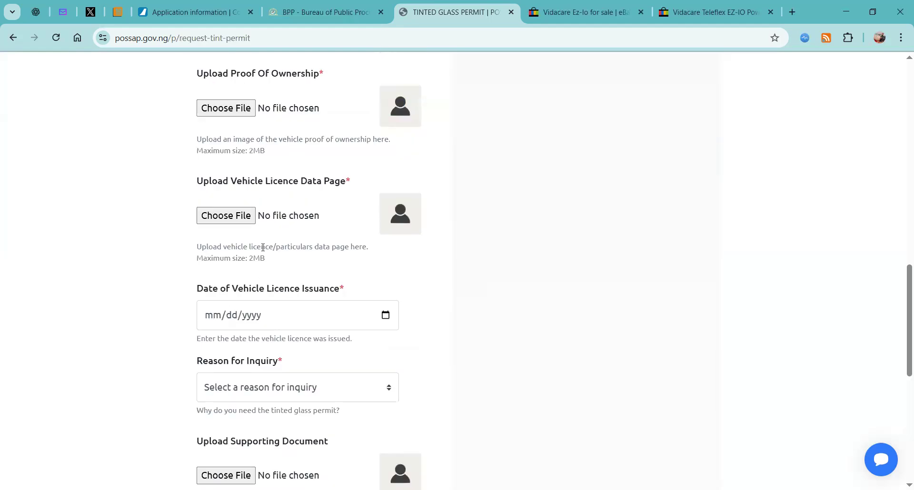
{"action": "scroll", "coordinate": [318, 201], "scroll_direction": "down", "scroll_amount": 2}
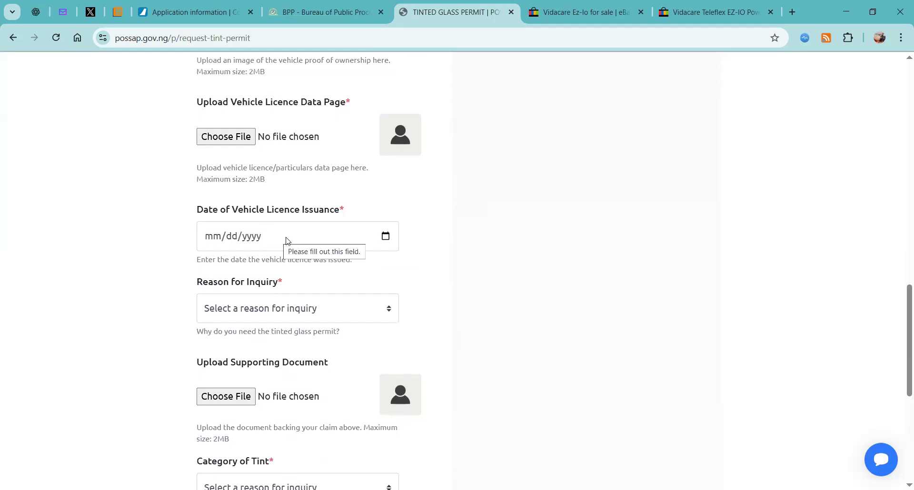
{"action": "scroll", "coordinate": [286, 240], "scroll_direction": "down", "scroll_amount": 3}
- Check the available options for the reason for inquiry and the category of tint without choosing any
{"action": "left_click", "coordinate": [281, 157]}
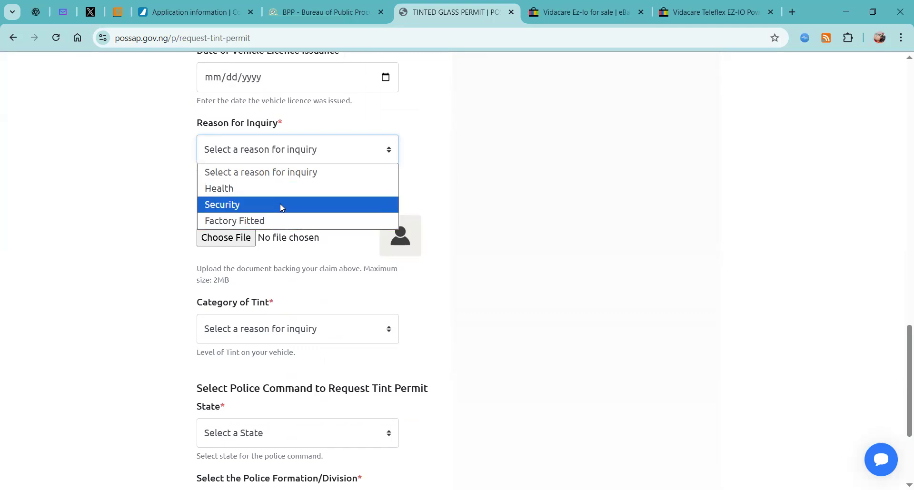
{"action": "key", "text": "Up"}
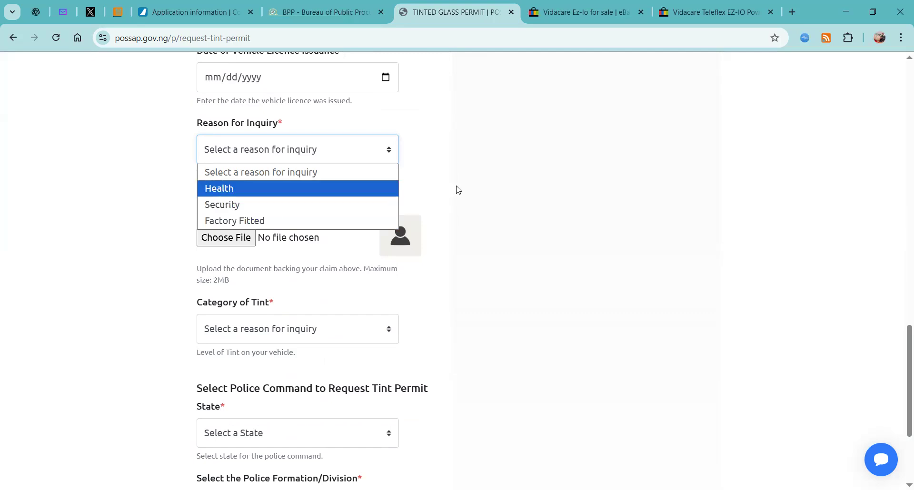
{"action": "key", "text": "Escape"}
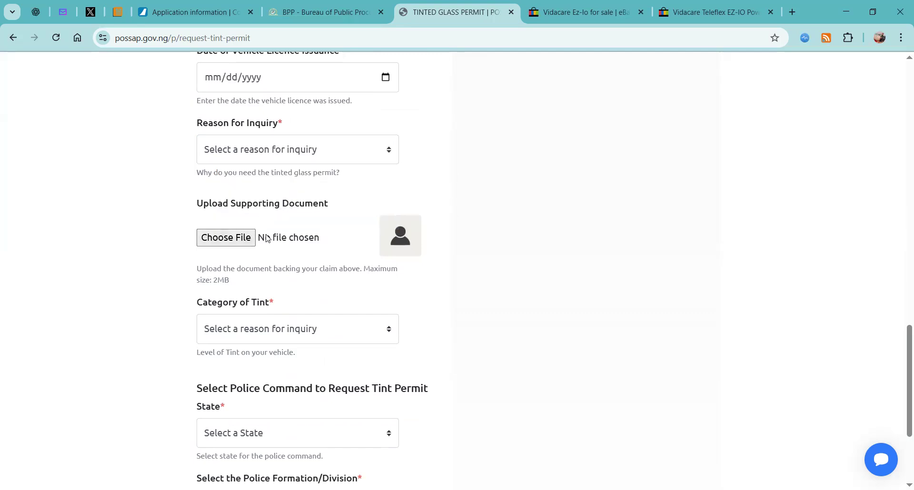
{"action": "left_click", "coordinate": [339, 156]}
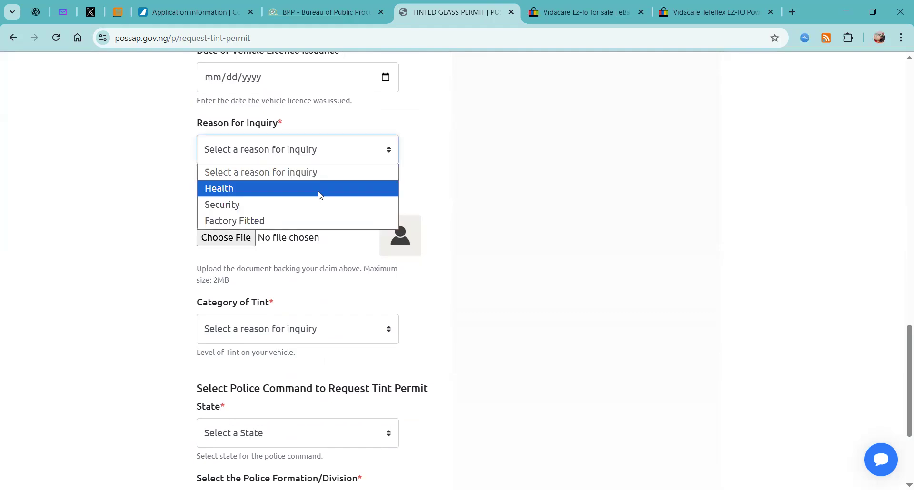
{"action": "scroll", "coordinate": [474, 200], "scroll_direction": "down", "scroll_amount": 1}
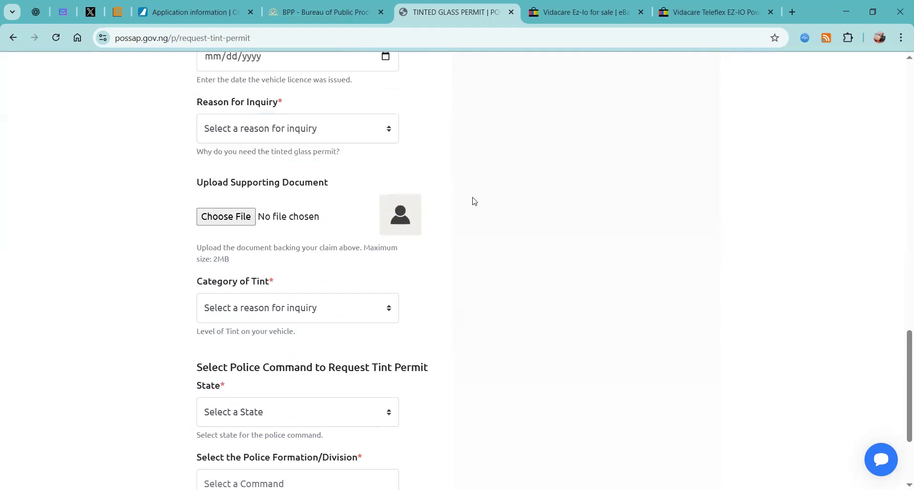
{"action": "scroll", "coordinate": [473, 200], "scroll_direction": "down", "scroll_amount": 3}
{"action": "left_click", "coordinate": [283, 176]}
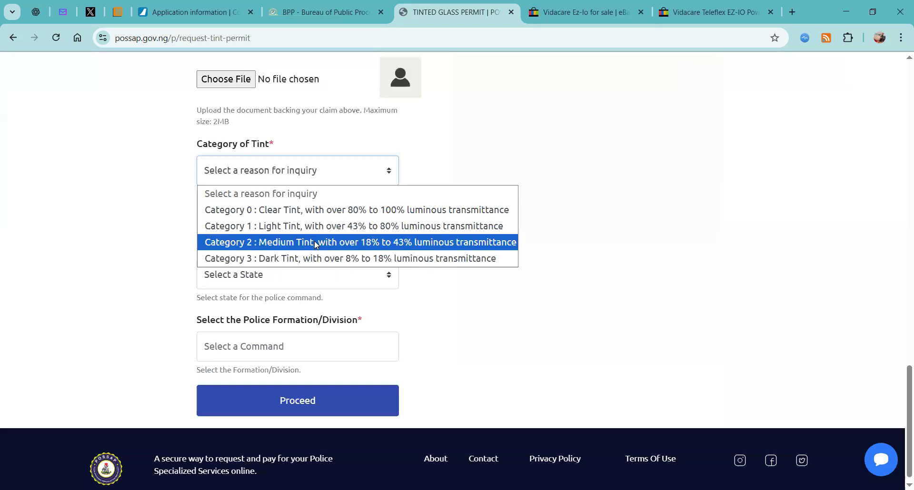
{"action": "scroll", "coordinate": [327, 234], "scroll_direction": "down", "scroll_amount": 1}
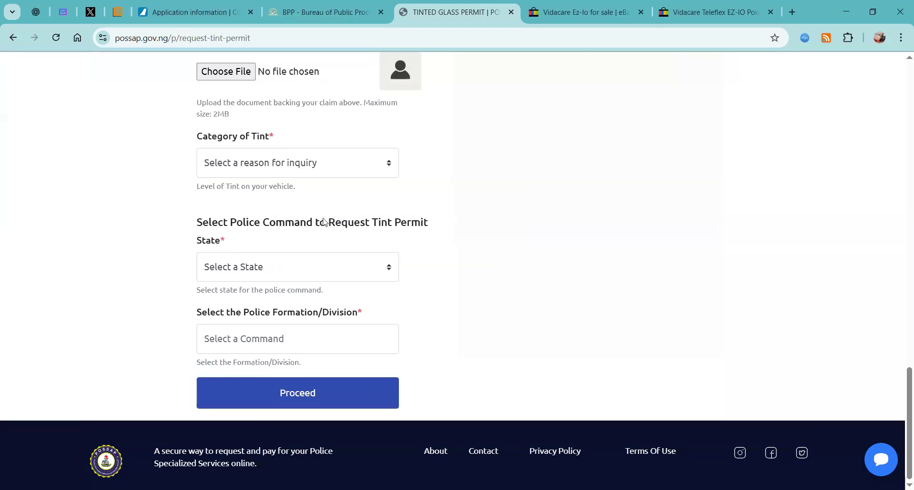
- Set the police command state to Rivers and the formation/division to FIB FHQ ABUJA - SIB RIVERS STATE
{"action": "left_click", "coordinate": [301, 261]}
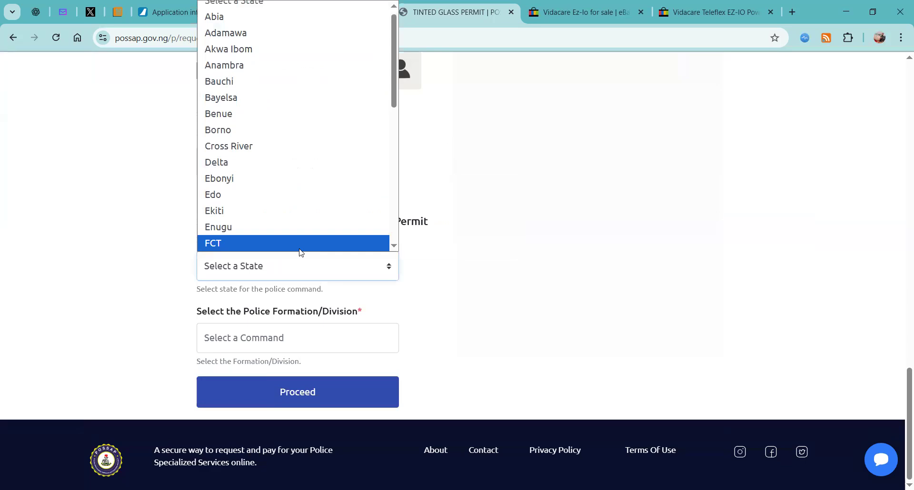
{"action": "key", "text": "r"}
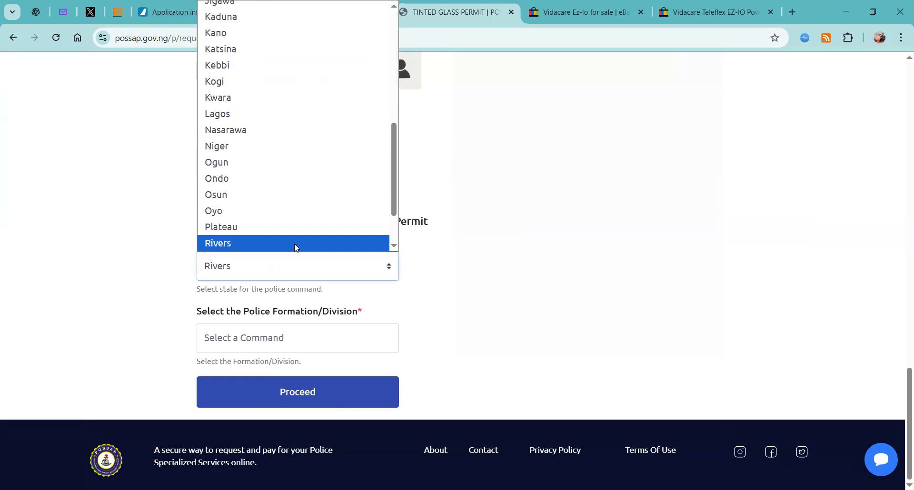
{"action": "left_click", "coordinate": [295, 243]}
{"action": "left_click", "coordinate": [304, 335]}
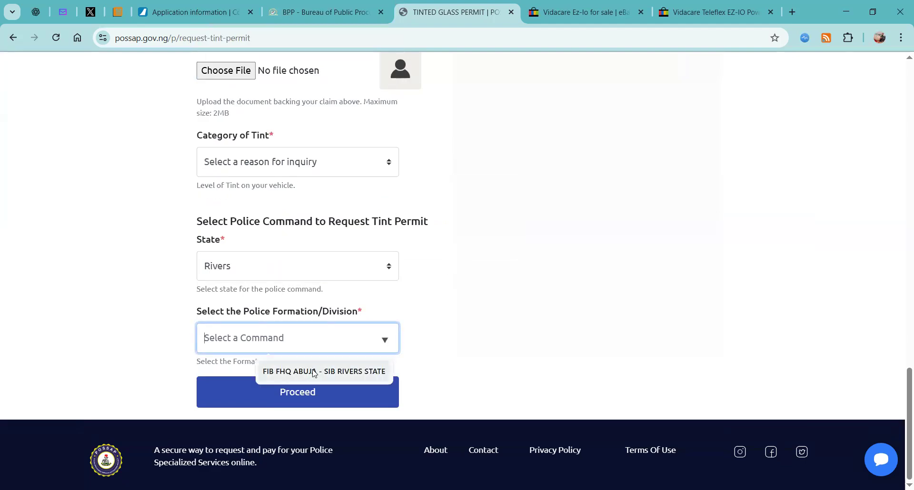
{"action": "left_click", "coordinate": [315, 373]}
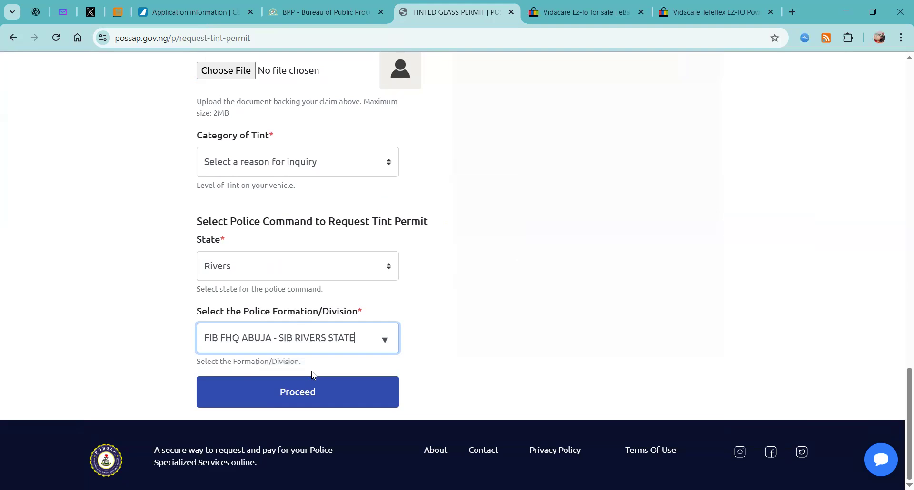
{"action": "scroll", "coordinate": [566, 169], "scroll_direction": "up", "scroll_amount": 3}
{"action": "scroll", "coordinate": [508, 159], "scroll_direction": "down", "scroll_amount": 3}
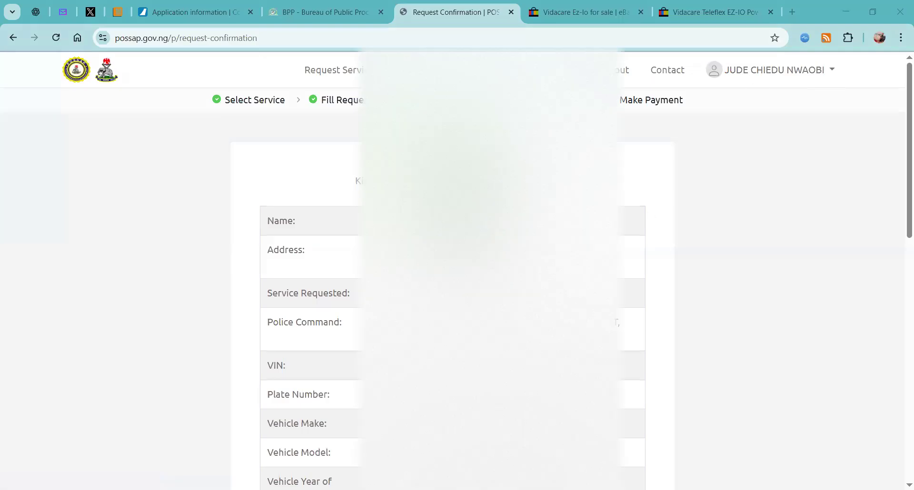
- Review the applicant, police command and vehicle details on the request confirmation page
{"action": "scroll", "coordinate": [457, 285], "scroll_direction": "down", "scroll_amount": 3}
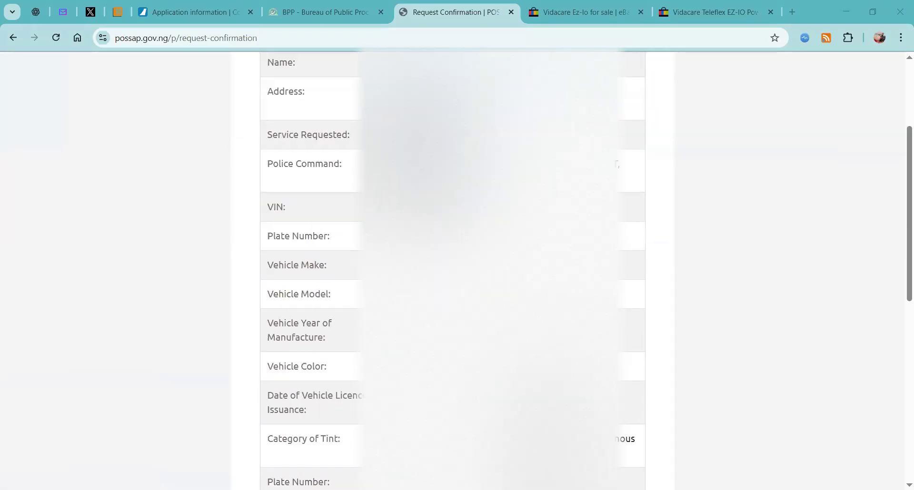
{"action": "scroll", "coordinate": [457, 286], "scroll_direction": "up", "scroll_amount": 3}
{"action": "scroll", "coordinate": [457, 285], "scroll_direction": "down", "scroll_amount": 3}
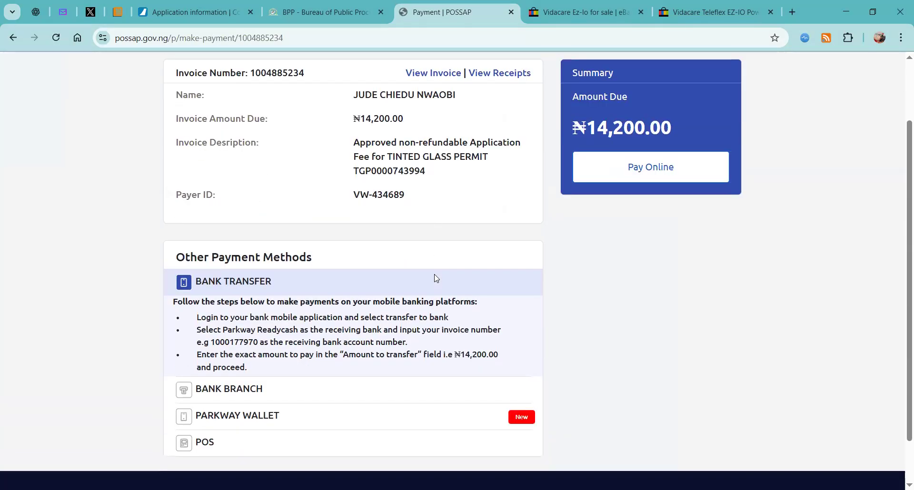
- Review the invoice and other payment methods, choose to pay online, and continue past the payment reference to payment
{"action": "scroll", "coordinate": [436, 278], "scroll_direction": "down", "scroll_amount": 1}
{"action": "scroll", "coordinate": [523, 214], "scroll_direction": "up", "scroll_amount": 2}
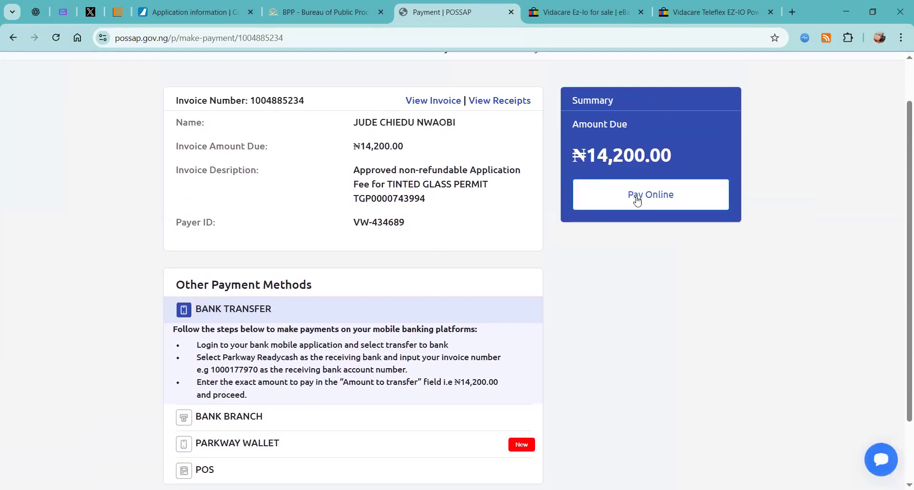
{"action": "scroll", "coordinate": [617, 224], "scroll_direction": "down", "scroll_amount": 2}
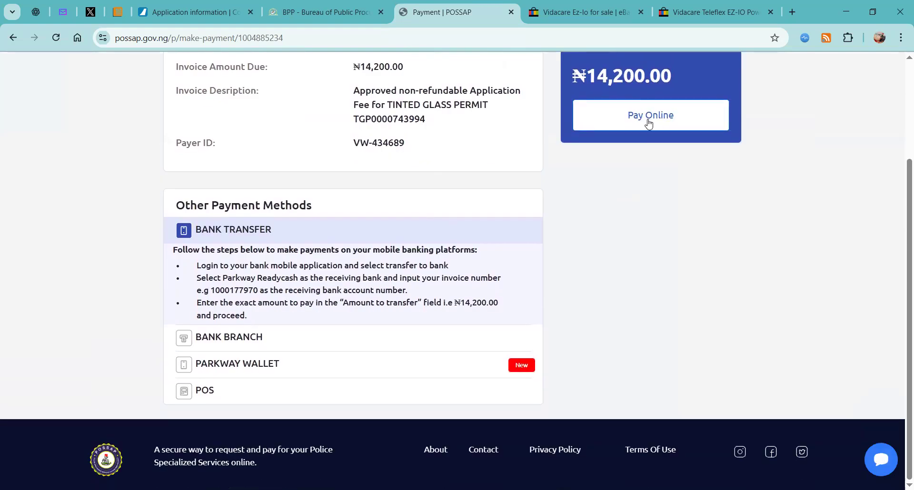
{"action": "left_click", "coordinate": [645, 122]}
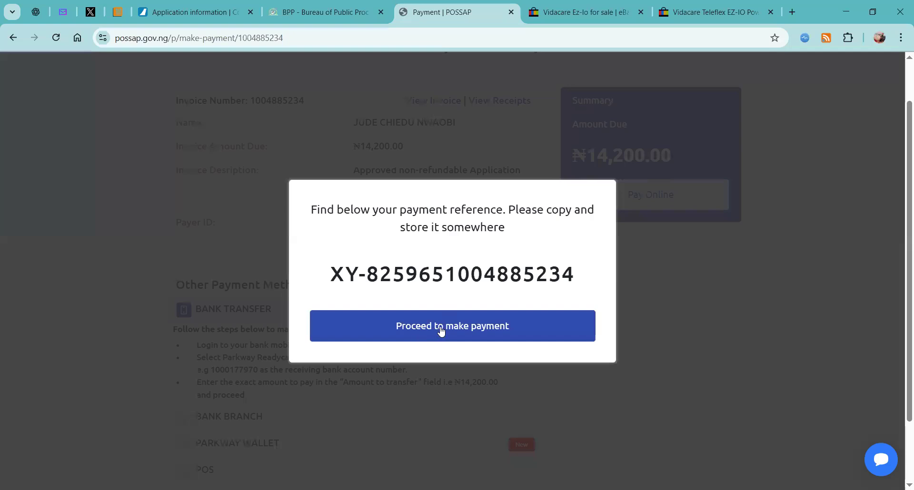
{"action": "left_click", "coordinate": [440, 331]}
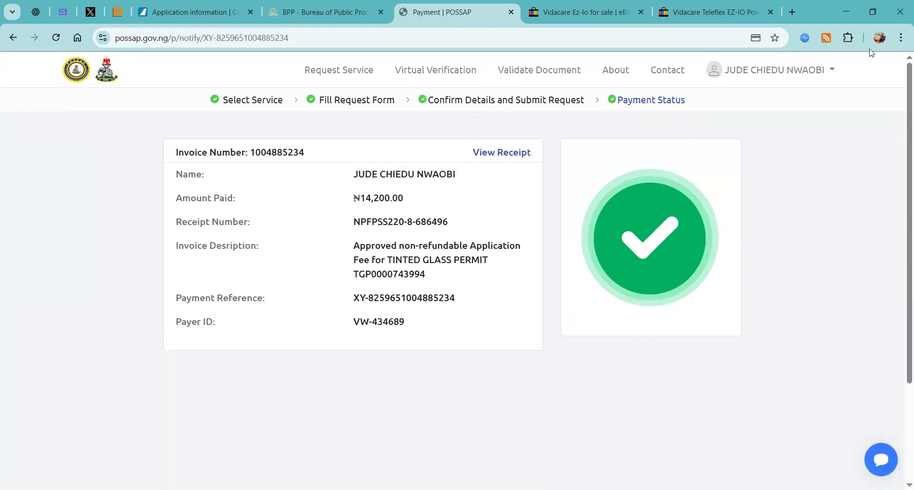
- Go to the account's service requests list and open the details of the tinted glass permit request
{"action": "left_click", "coordinate": [825, 72]}
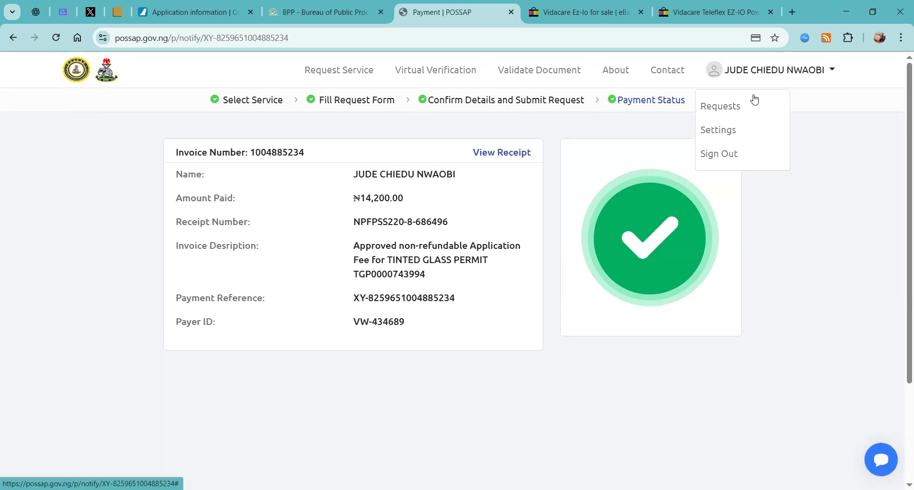
{"action": "left_click", "coordinate": [736, 106]}
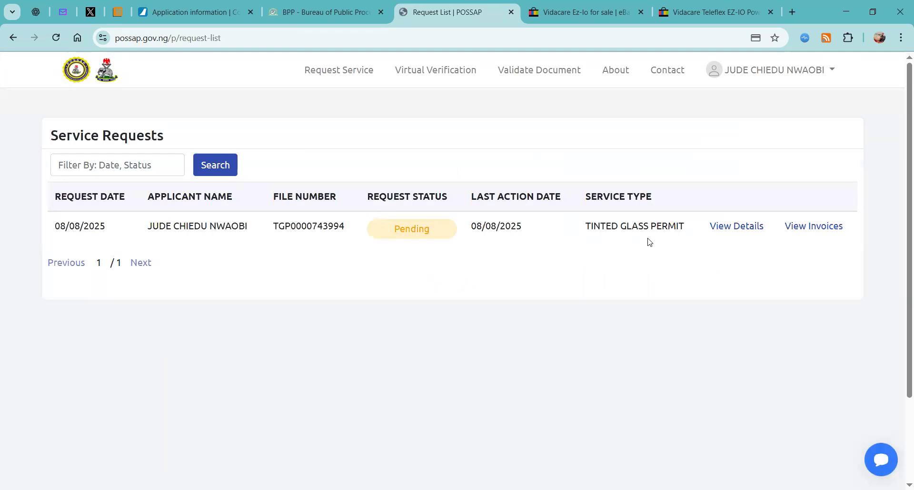
{"action": "left_click", "coordinate": [726, 234]}
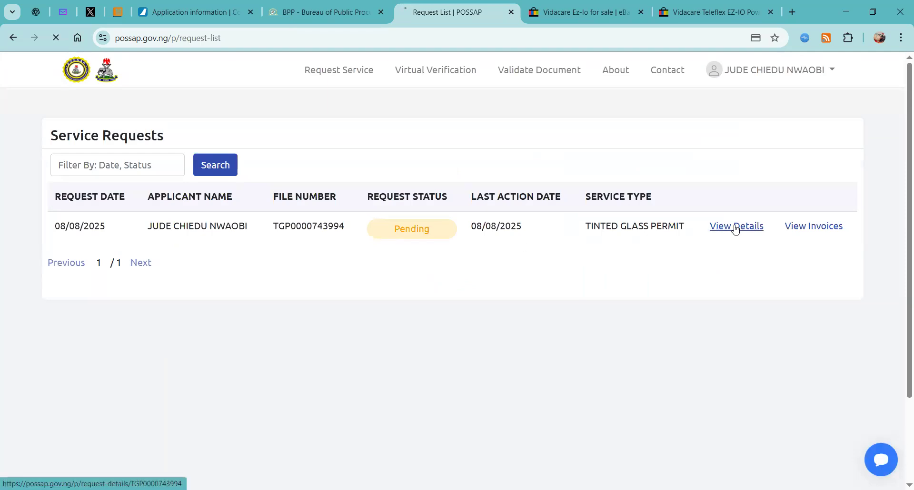